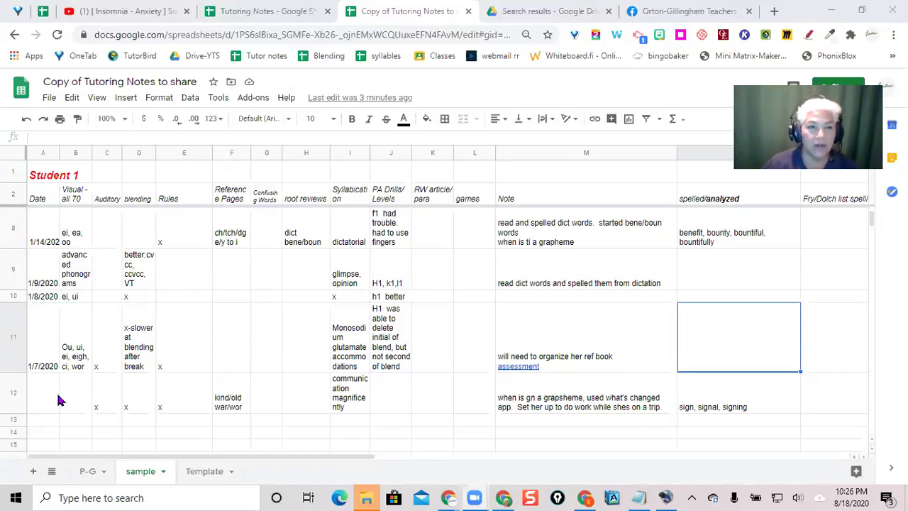
- Find the 1/29 note in cell M4 and select the phrase 'contrary nature'
scroll(130, 287, down, 4)
scroll(130, 293, up, 5)
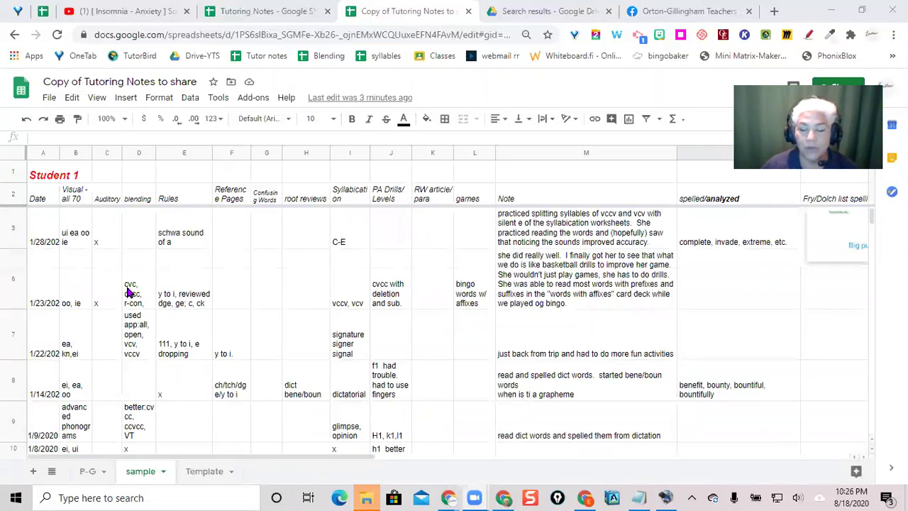
scroll(102, 298, down, 1)
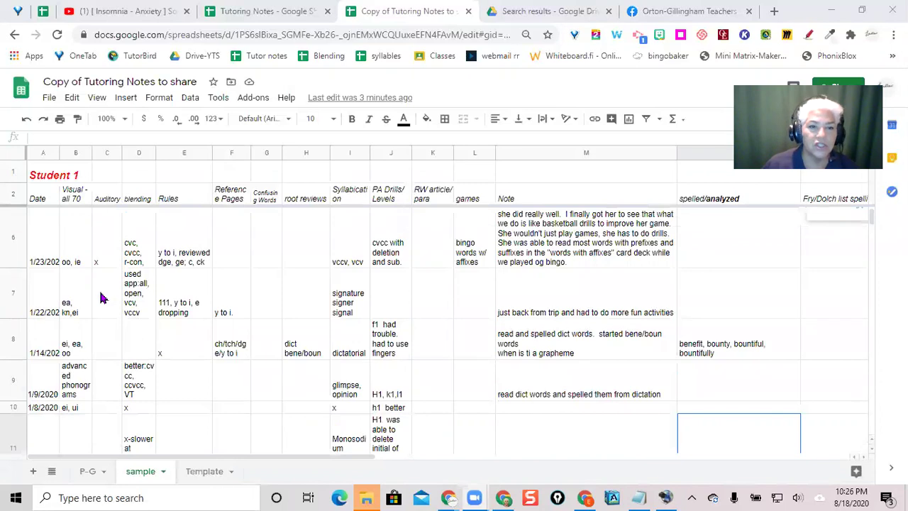
scroll(101, 298, down, 2)
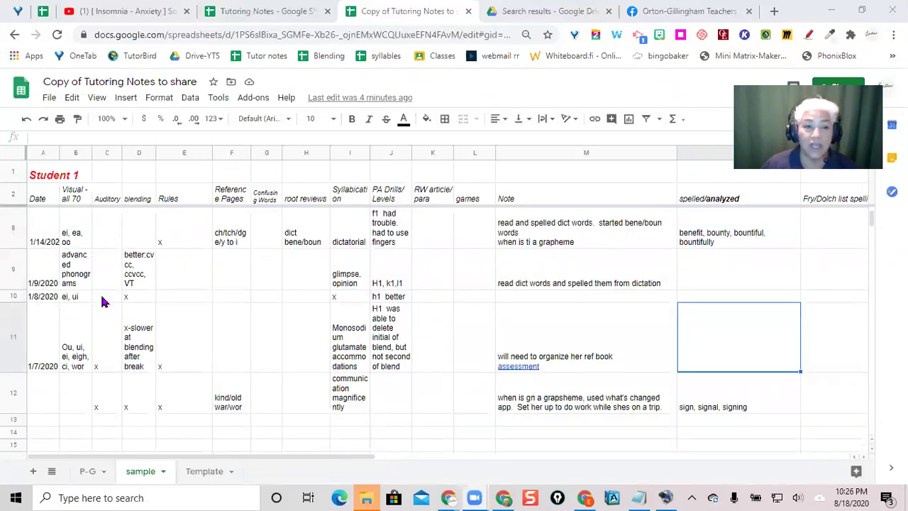
scroll(101, 301, up, 3)
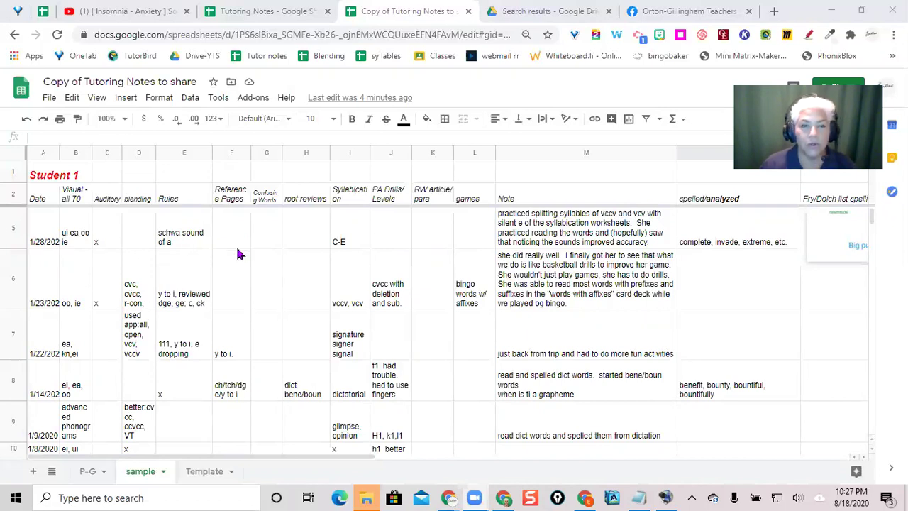
scroll(239, 255, down, 3)
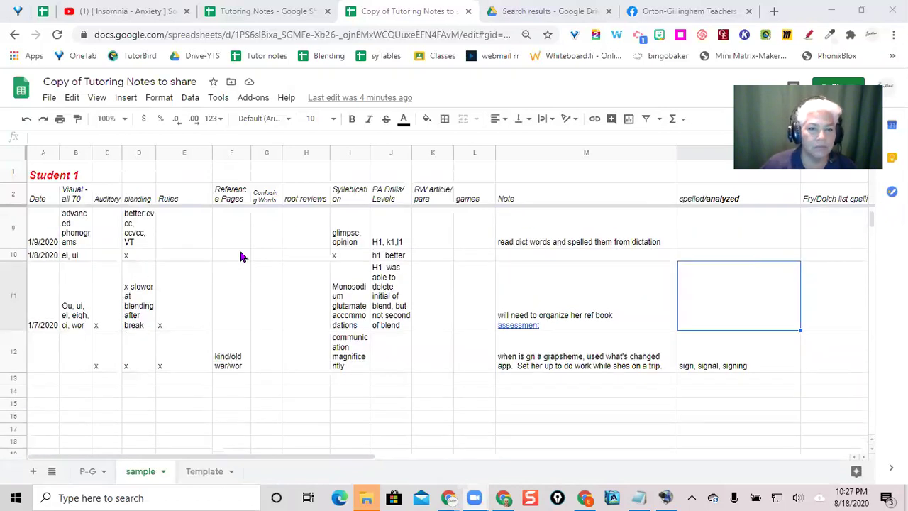
scroll(240, 255, up, 3)
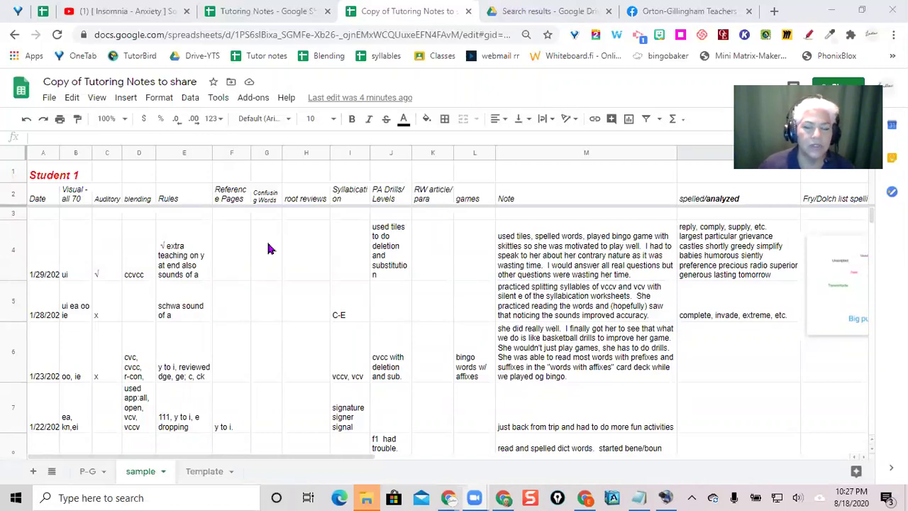
scroll(268, 248, down, 3)
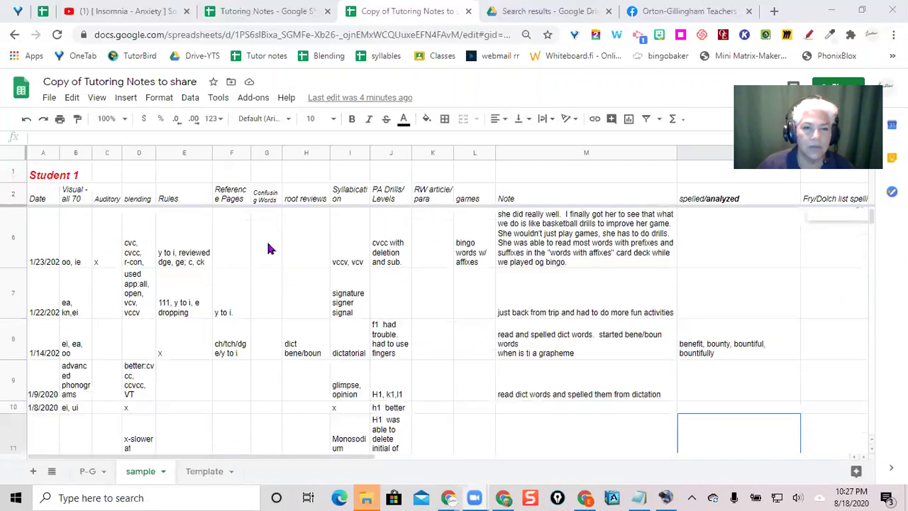
scroll(268, 249, up, 3)
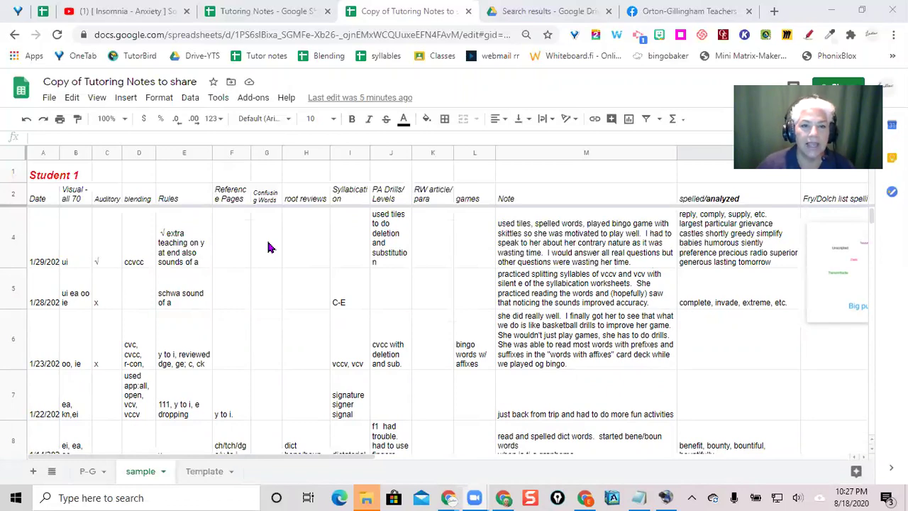
scroll(268, 247, down, 5)
scroll(268, 247, up, 6)
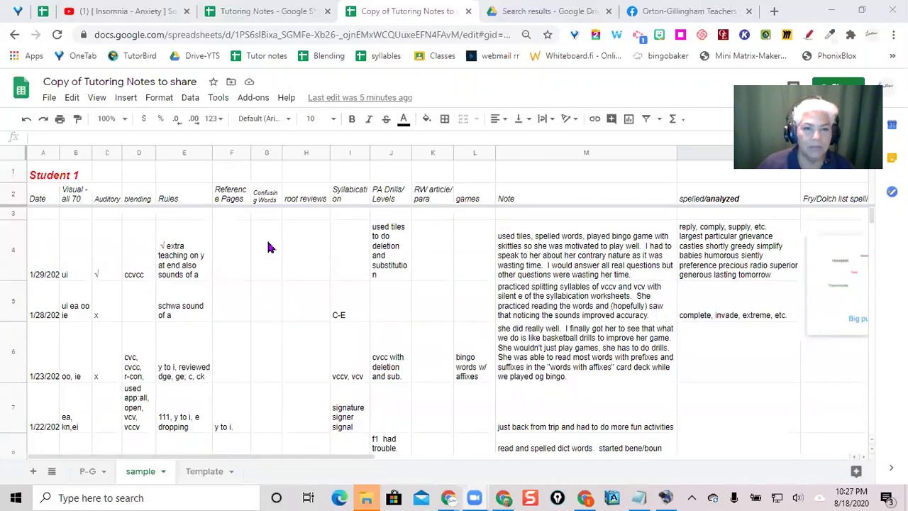
scroll(269, 247, down, 5)
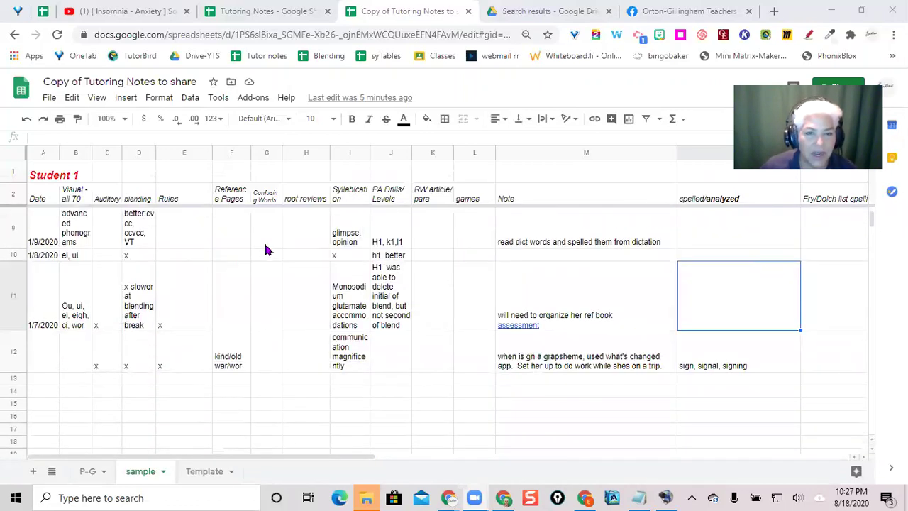
scroll(267, 248, up, 4)
scroll(267, 249, up, 1)
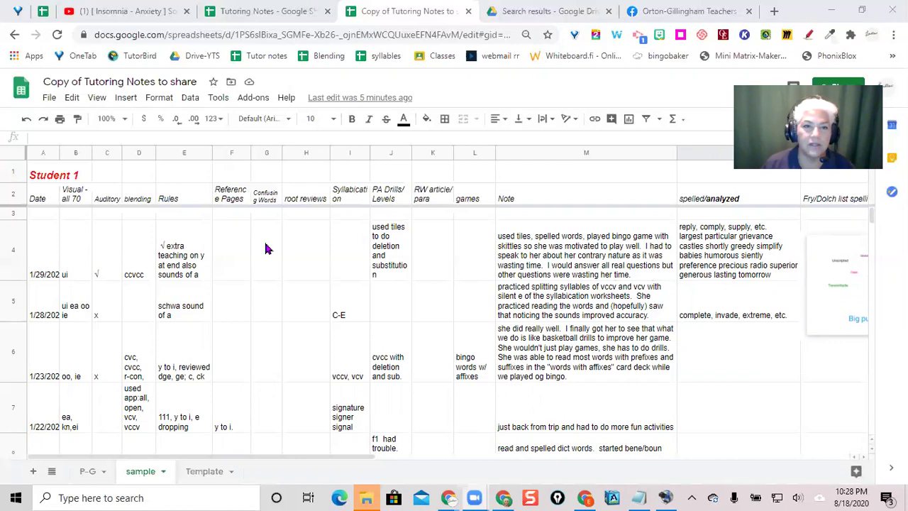
scroll(266, 248, down, 10)
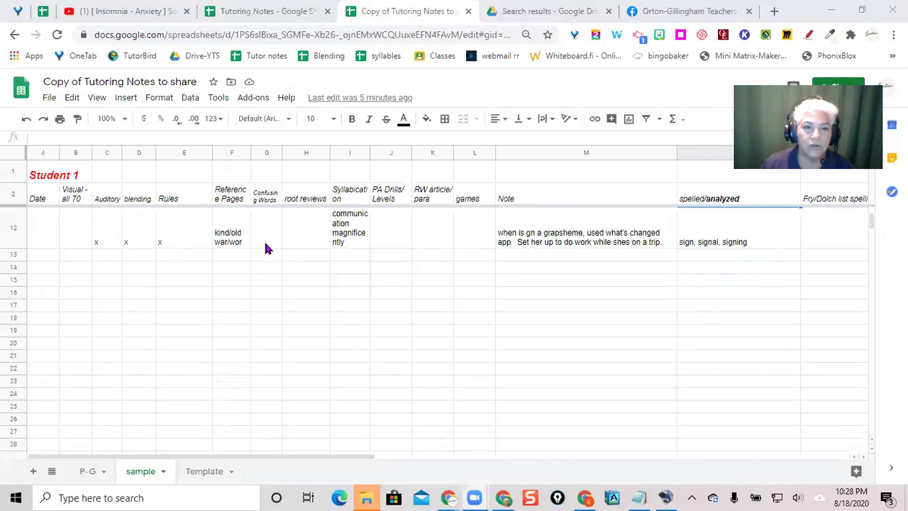
scroll(266, 248, up, 7)
scroll(266, 248, up, 2)
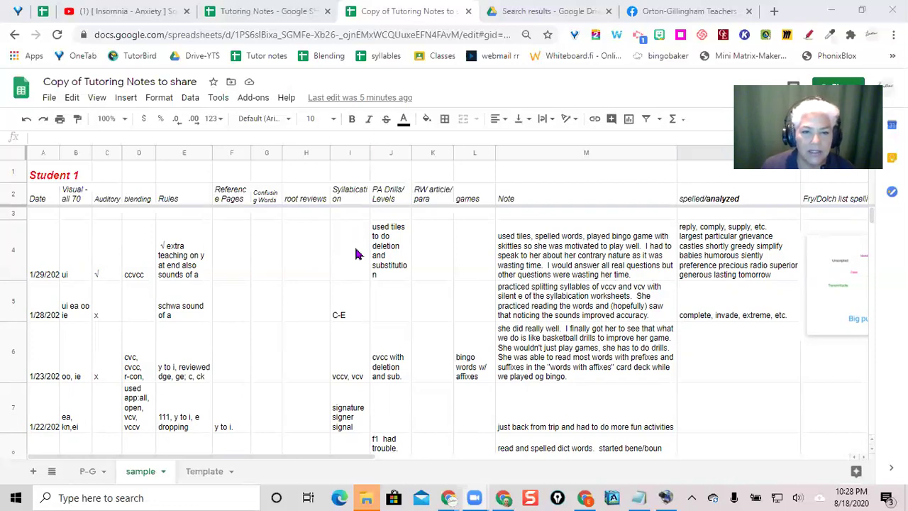
scroll(356, 254, down, 5)
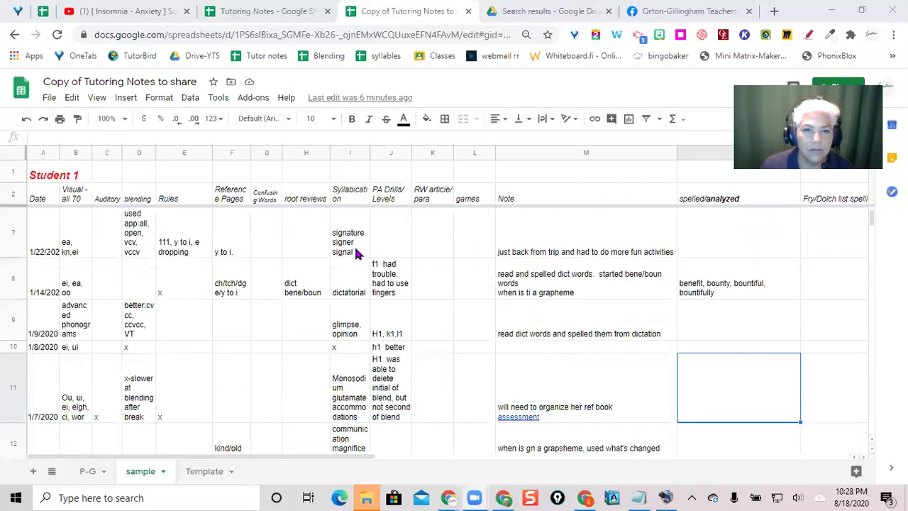
scroll(356, 254, up, 5)
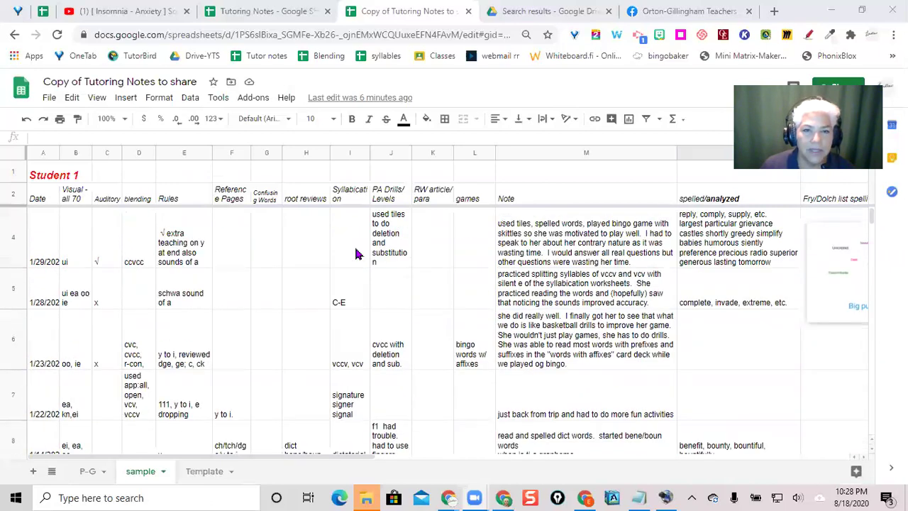
scroll(356, 254, up, 1)
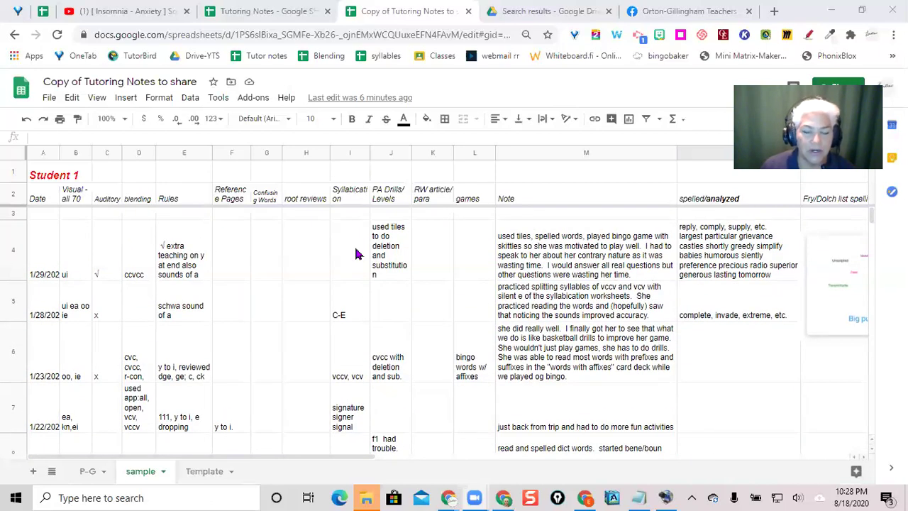
scroll(356, 254, down, 3)
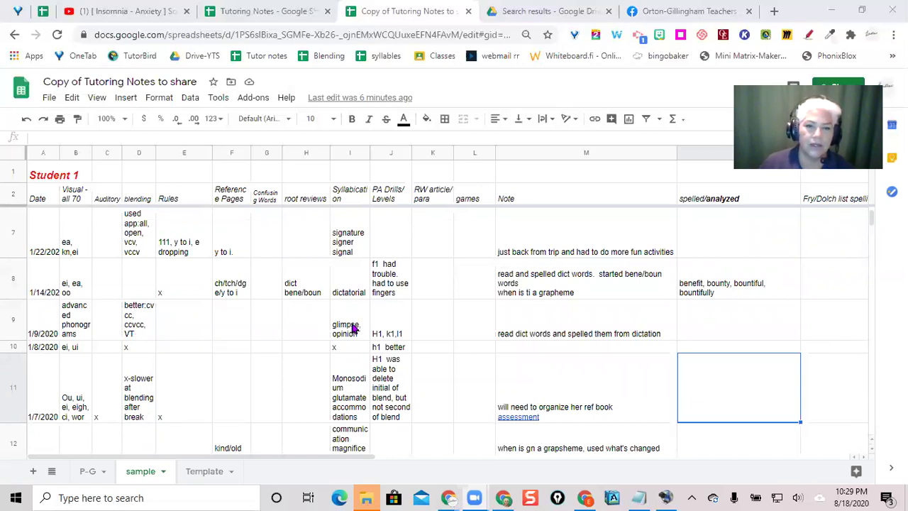
scroll(353, 332, down, 1)
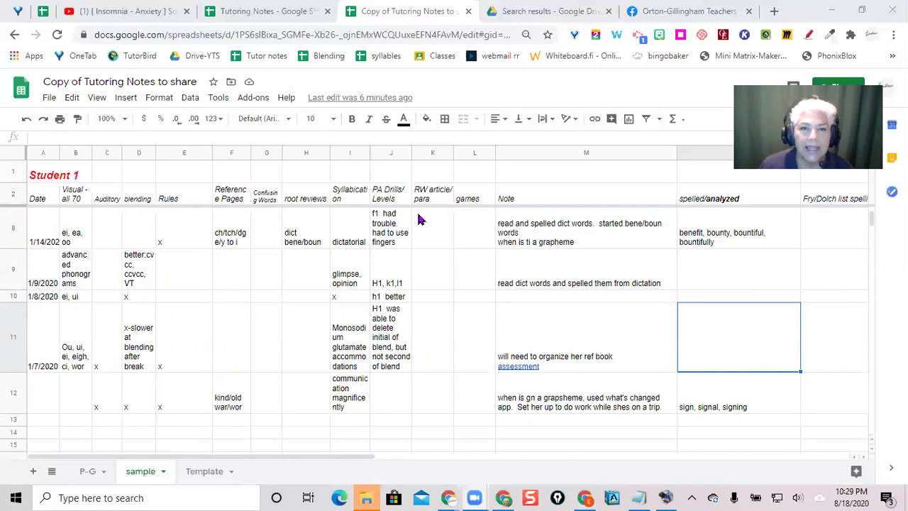
scroll(416, 220, up, 1)
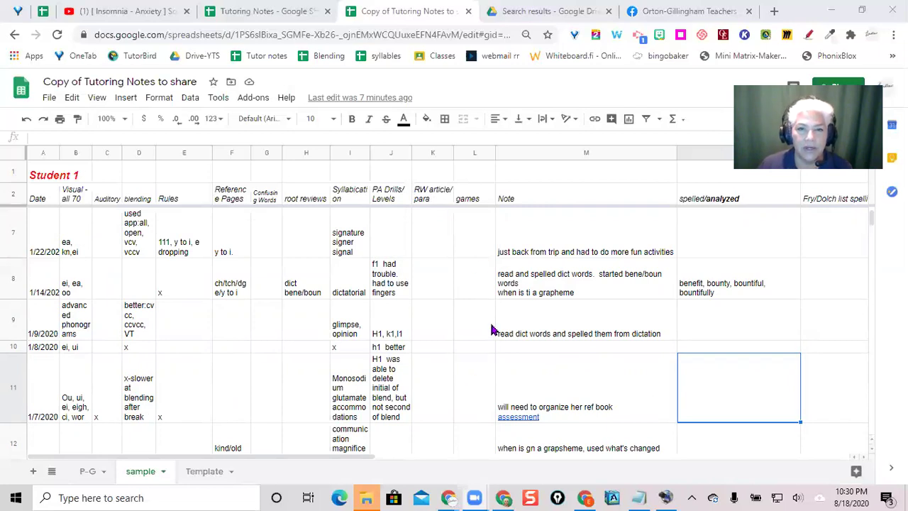
scroll(521, 275, down, 5)
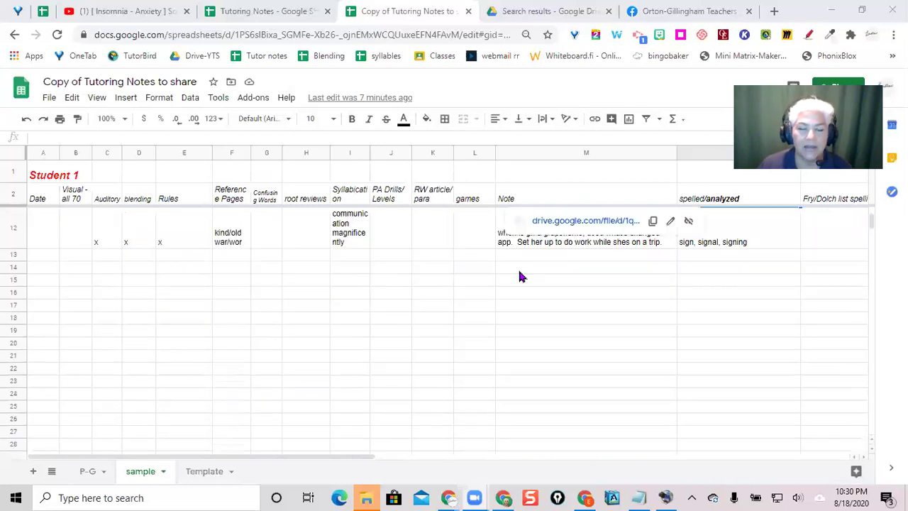
scroll(520, 275, up, 5)
scroll(520, 277, up, 1)
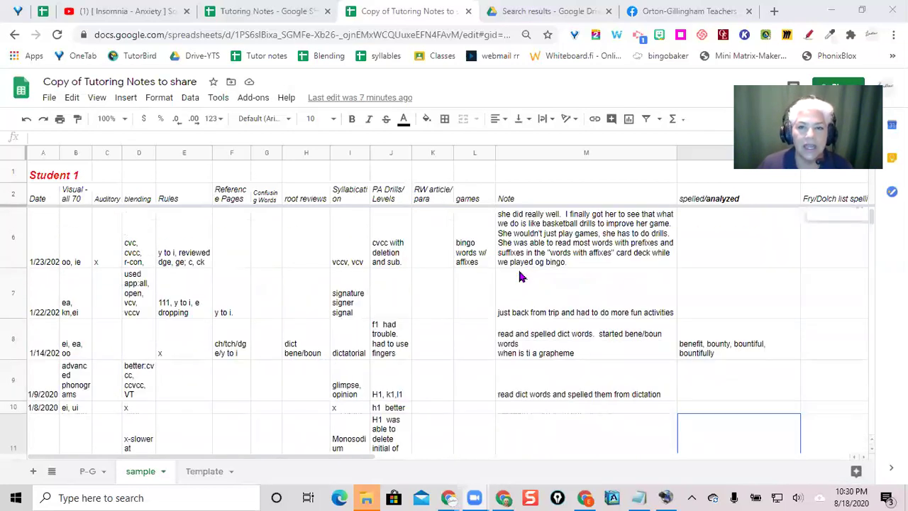
scroll(523, 262, up, 1)
scroll(523, 263, up, 1)
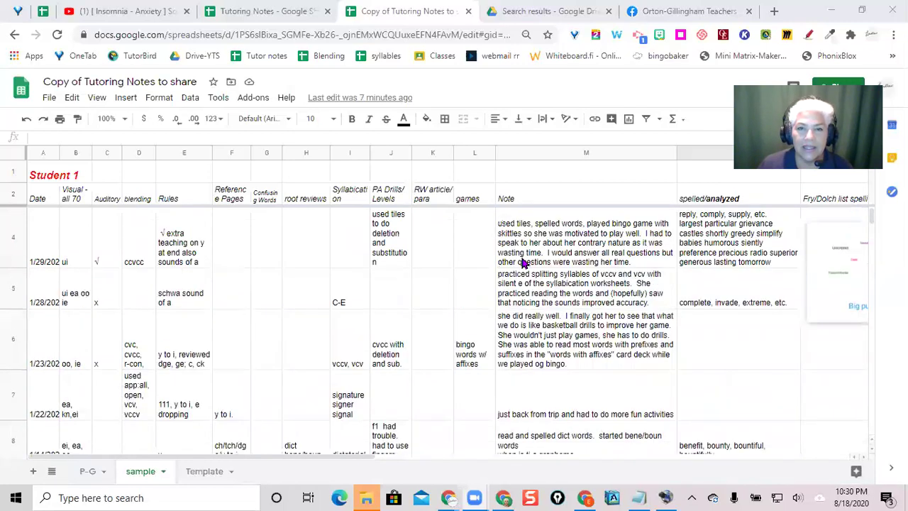
scroll(523, 262, up, 1)
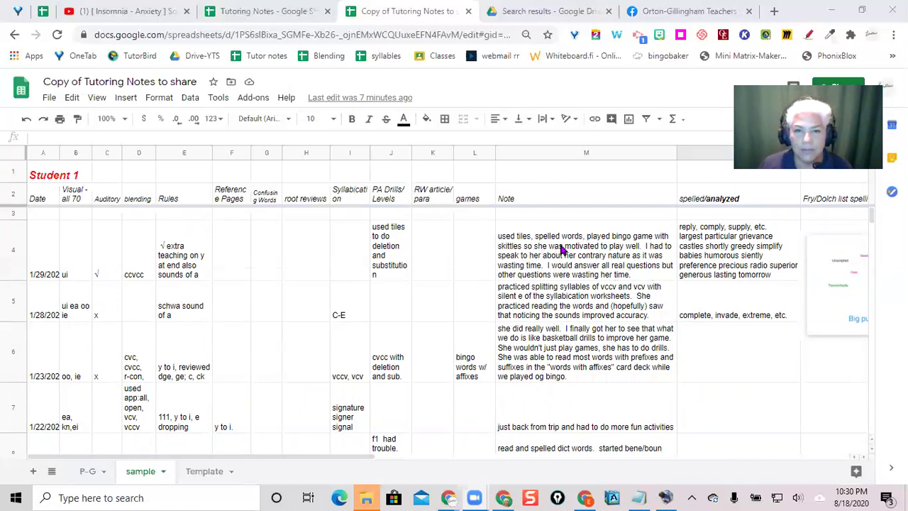
click(590, 255)
double_click(588, 257)
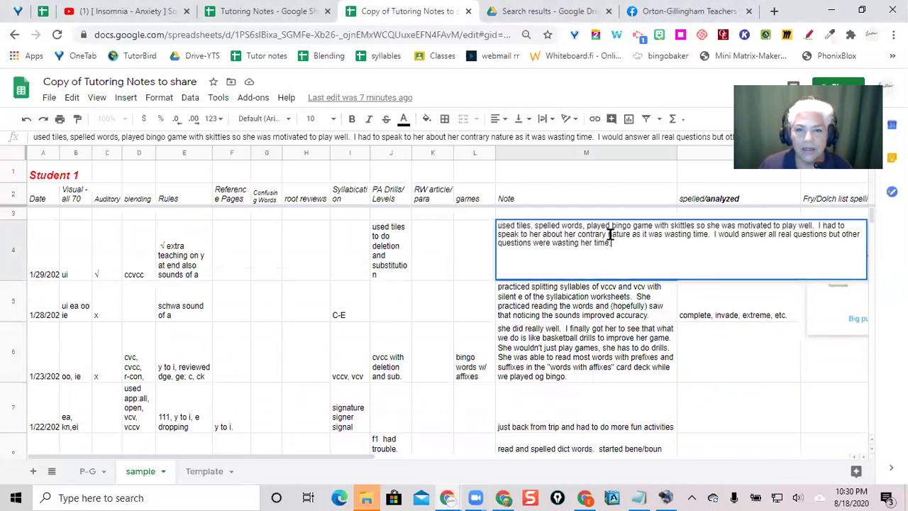
drag(578, 234, 627, 236)
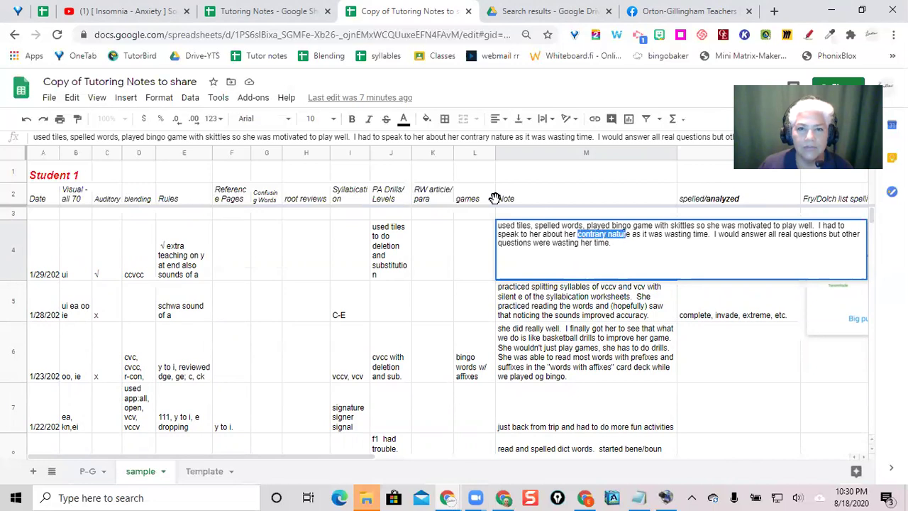
- Colour 'contrary nature' red, then undo so the note is plain black again
click(404, 119)
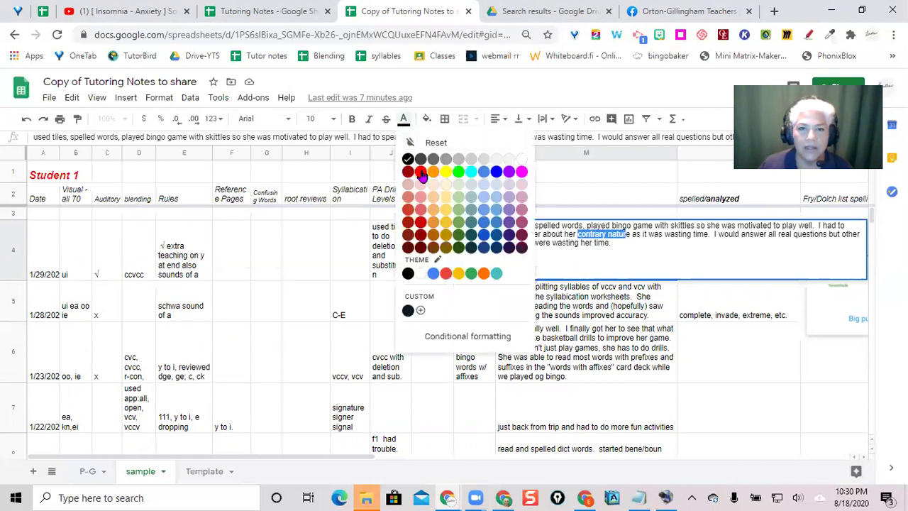
click(424, 172)
click(467, 273)
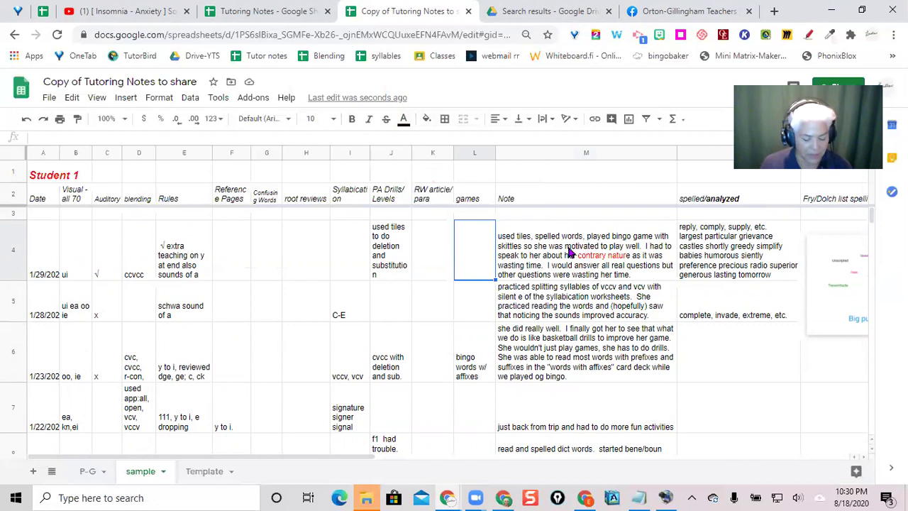
key(ctrl+z)
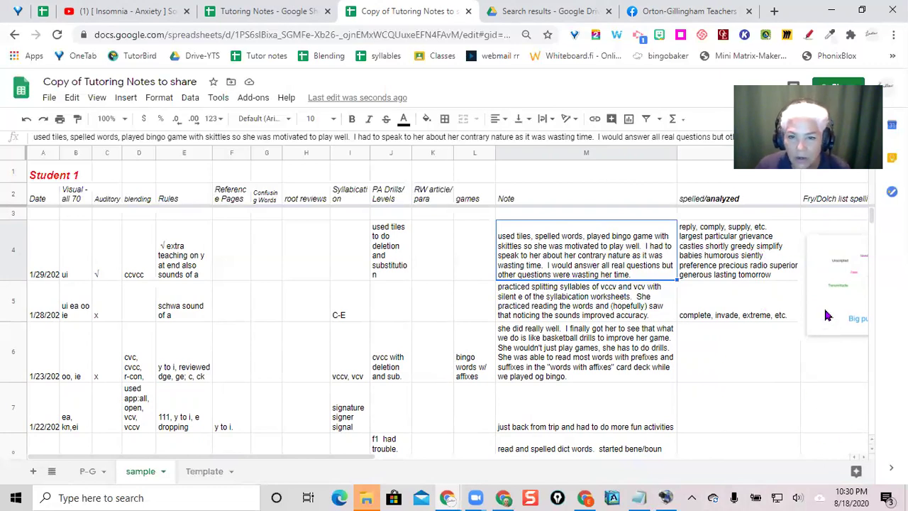
scroll(759, 347, down, 3)
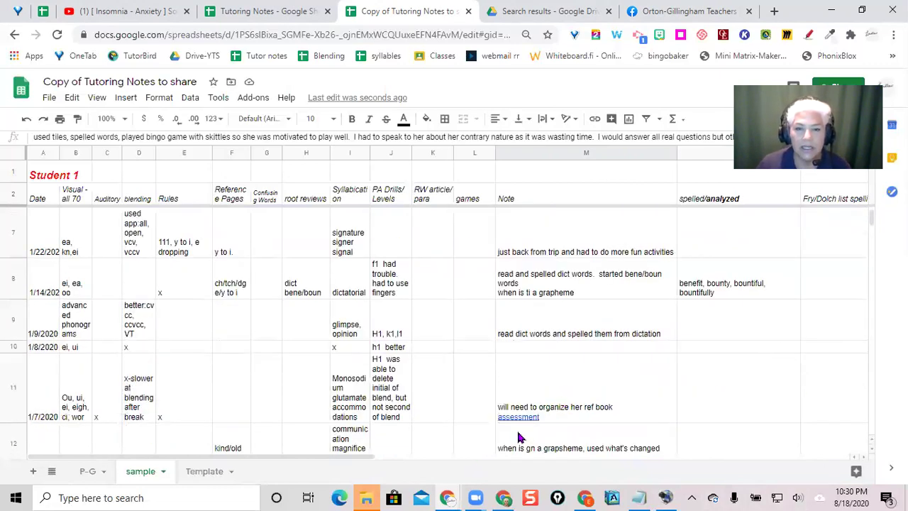
mouse_move(522, 425)
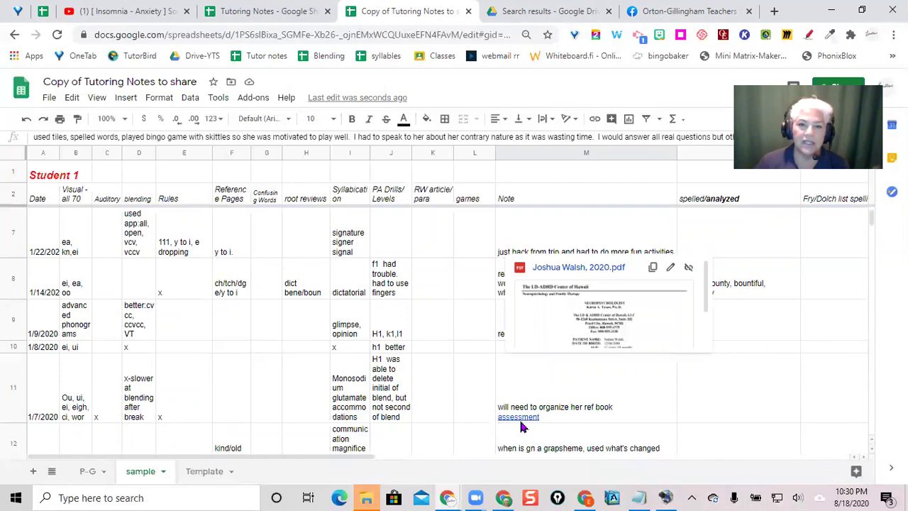
click(751, 395)
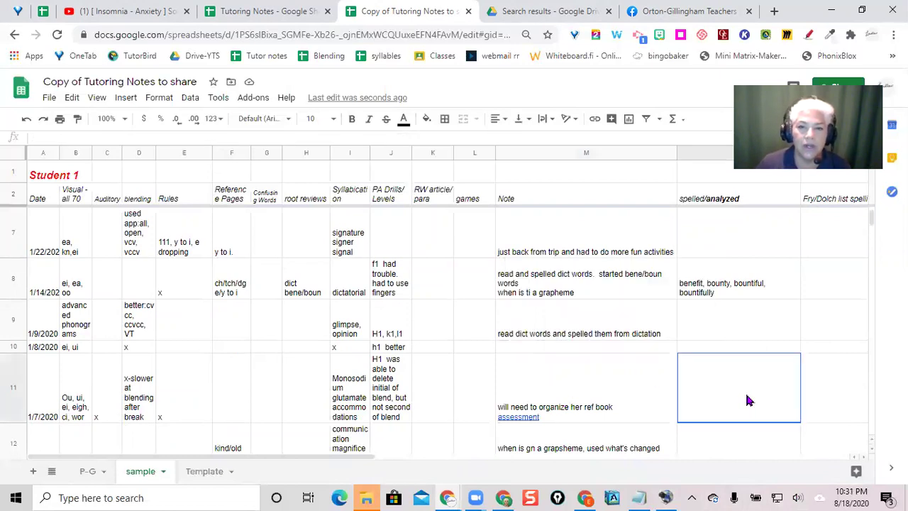
mouse_move(595, 380)
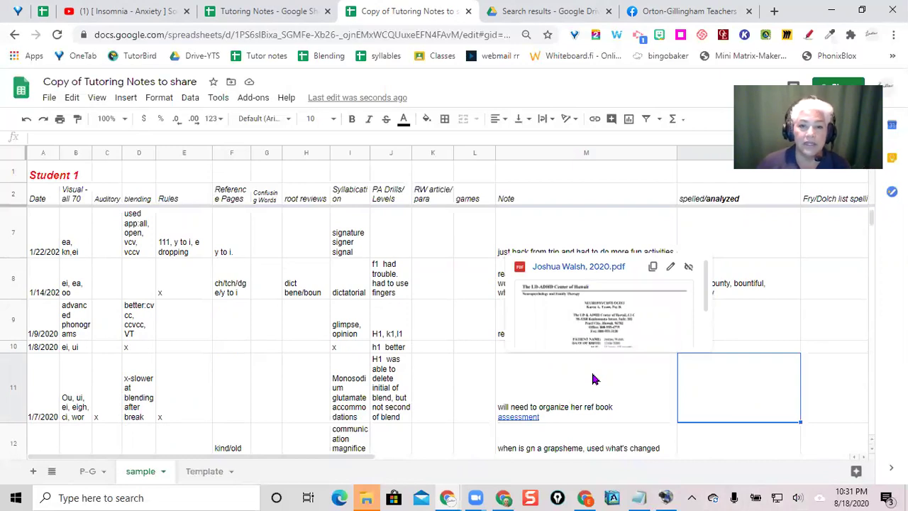
click(441, 369)
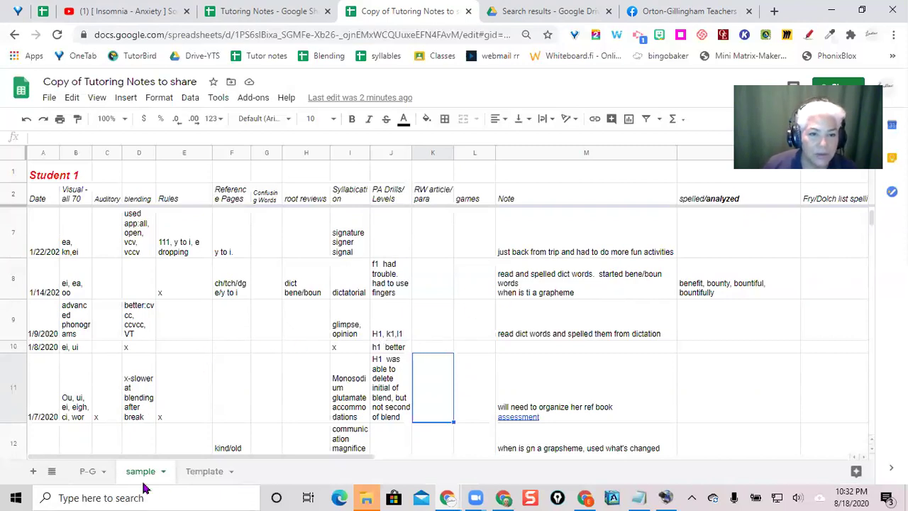
- Go to the blank Template sheet and select its row 3
click(206, 473)
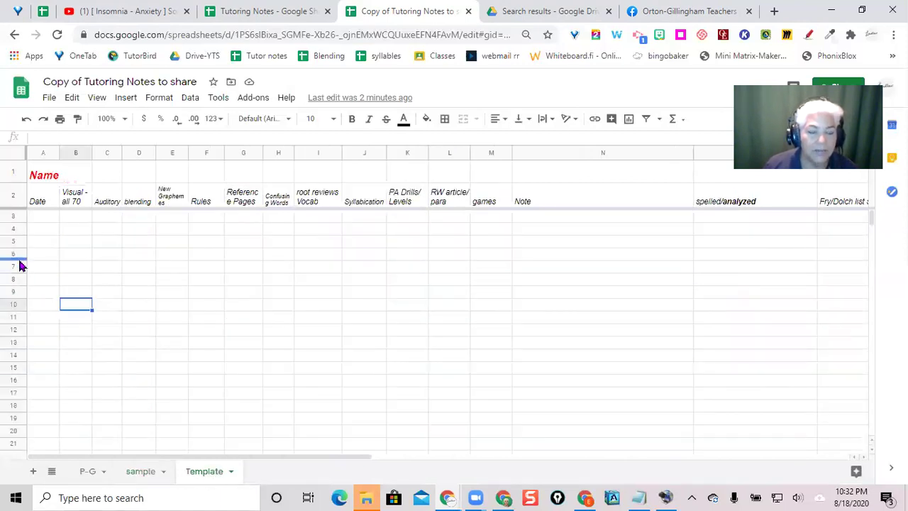
click(43, 308)
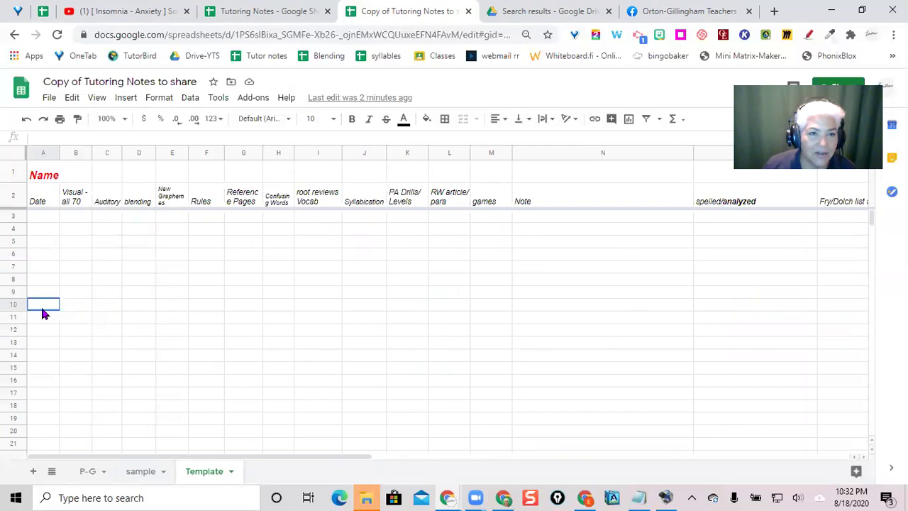
click(10, 215)
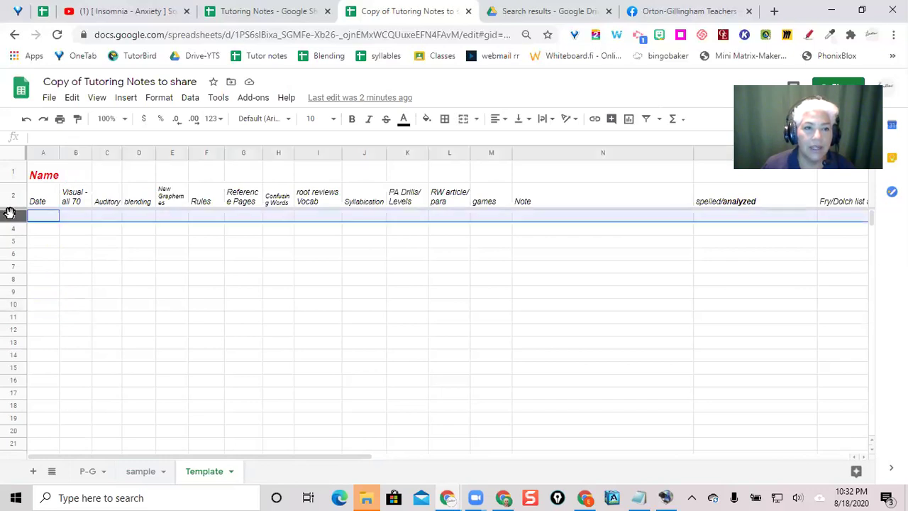
right_click(10, 214)
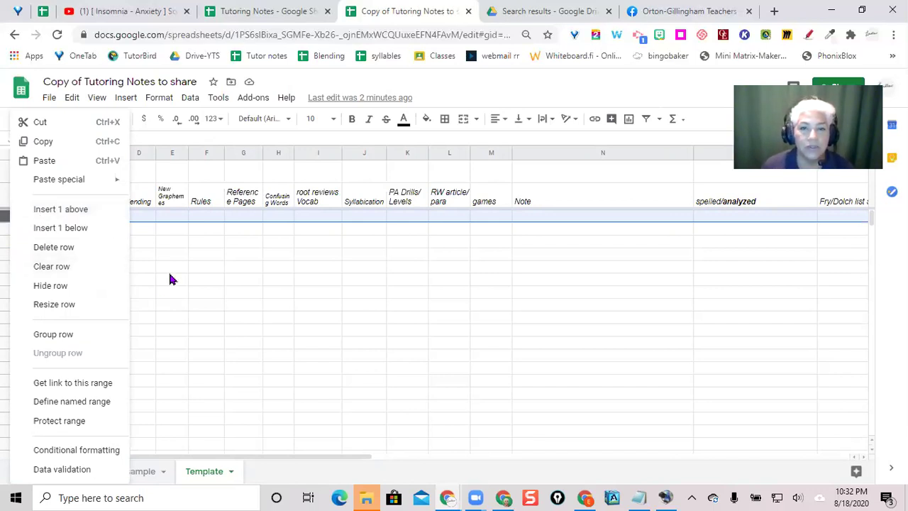
click(236, 270)
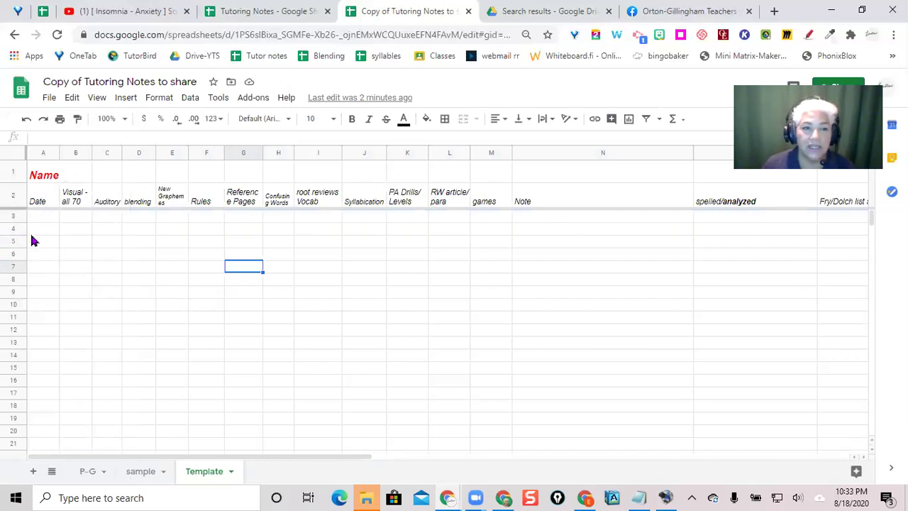
click(164, 234)
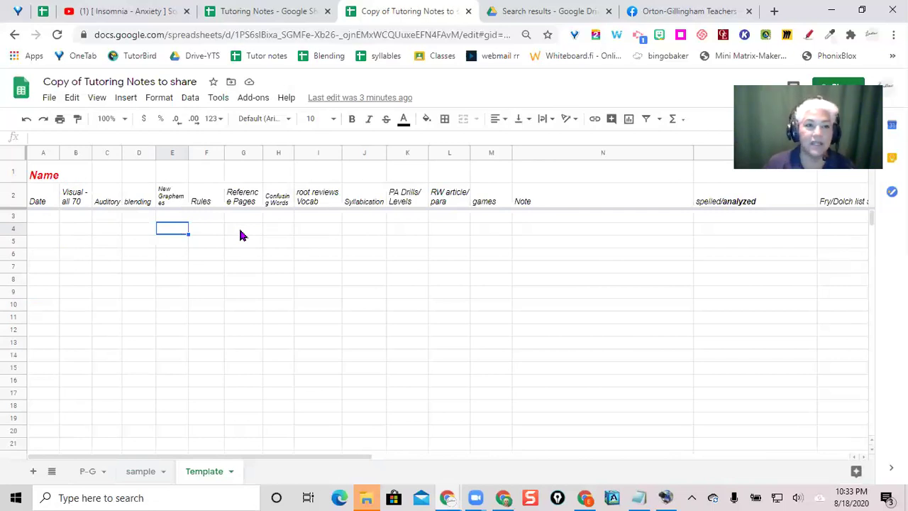
- Show the P-G sheet's colour-coded phoneme-grapheme vowel chart
click(95, 481)
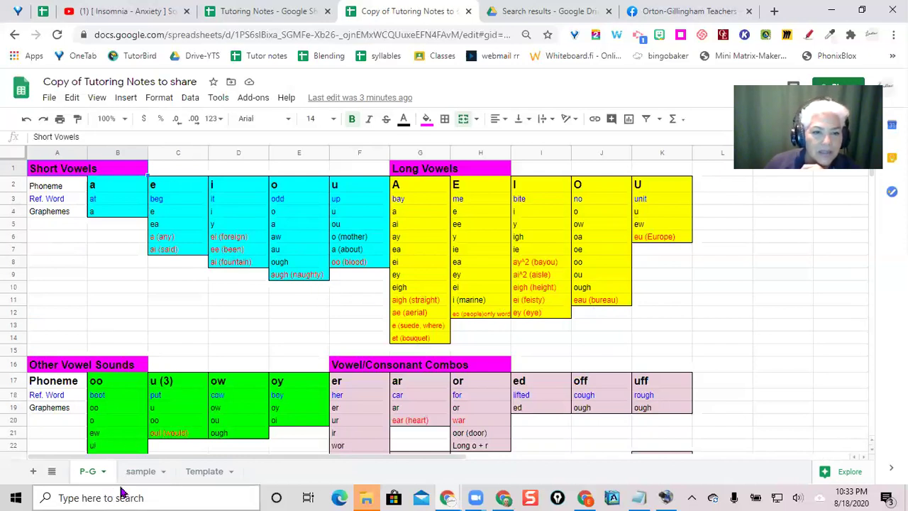
- Return to the sample sheet with Student 1's session notes from 1/7 to 1/22
click(142, 472)
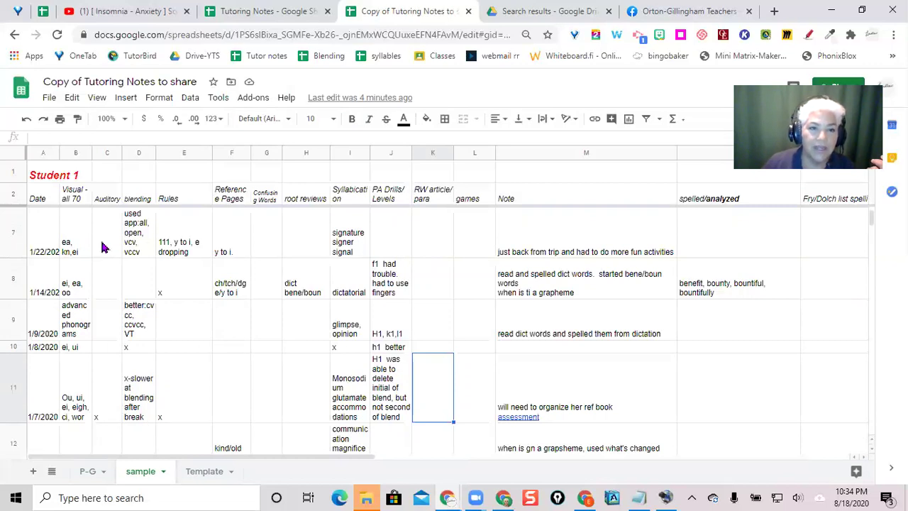
click(89, 473)
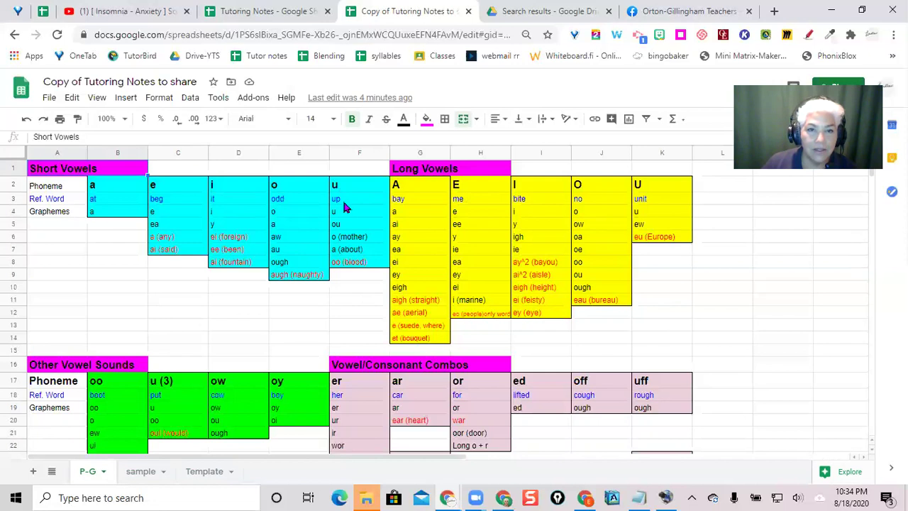
scroll(301, 319, down, 5)
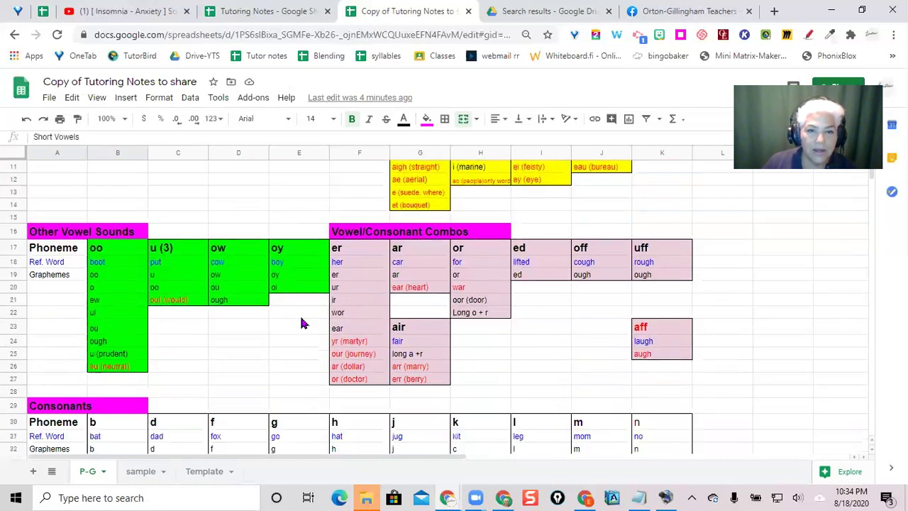
scroll(301, 321, up, 4)
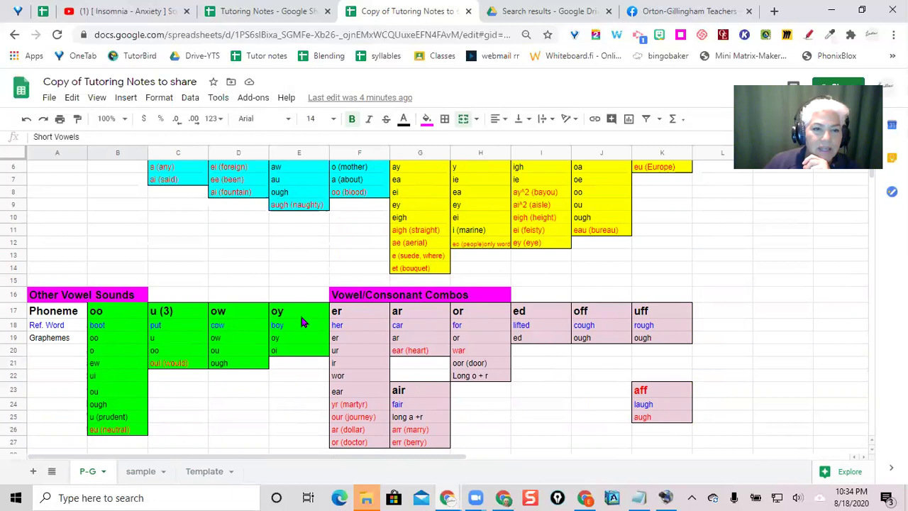
scroll(301, 321, up, 1)
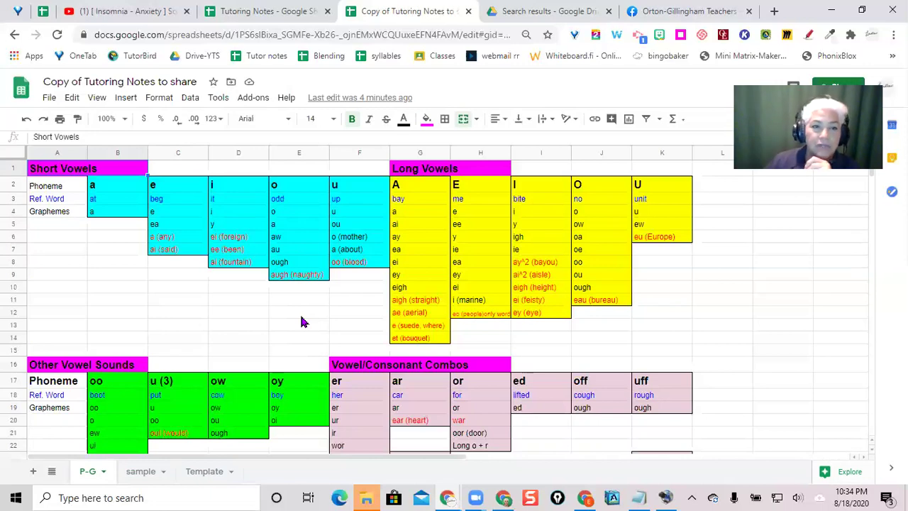
scroll(120, 203, down, 5)
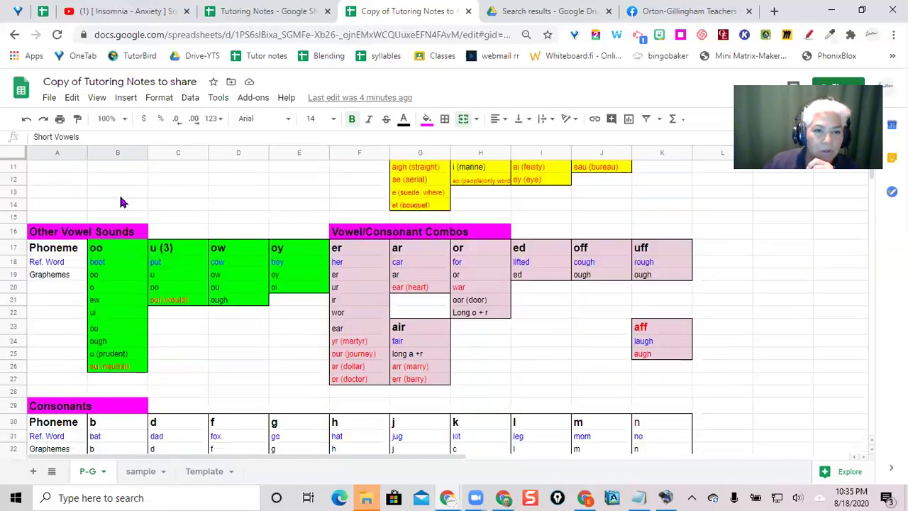
scroll(120, 202, down, 4)
scroll(120, 203, up, 5)
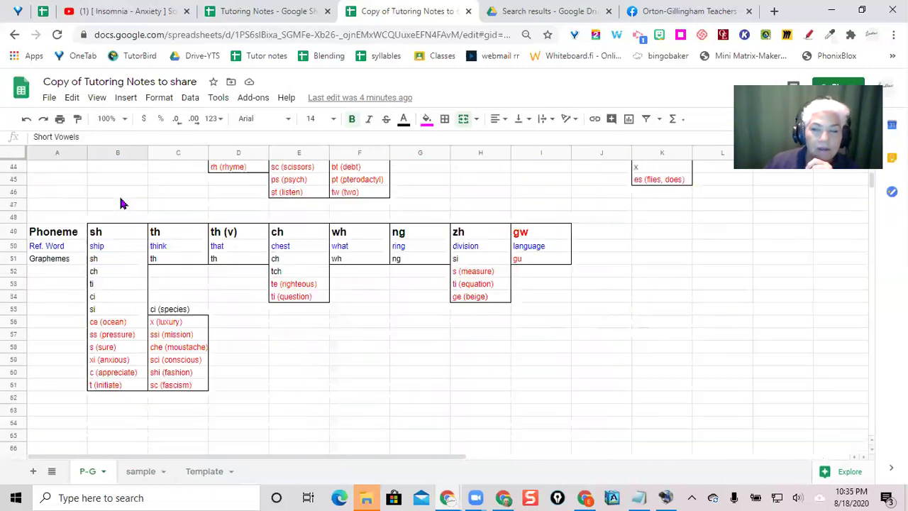
scroll(121, 203, up, 5)
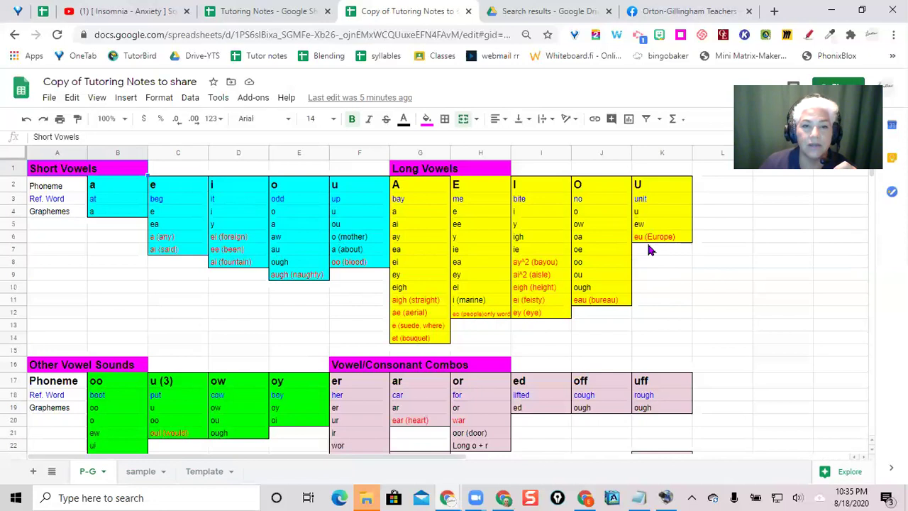
scroll(647, 241, down, 3)
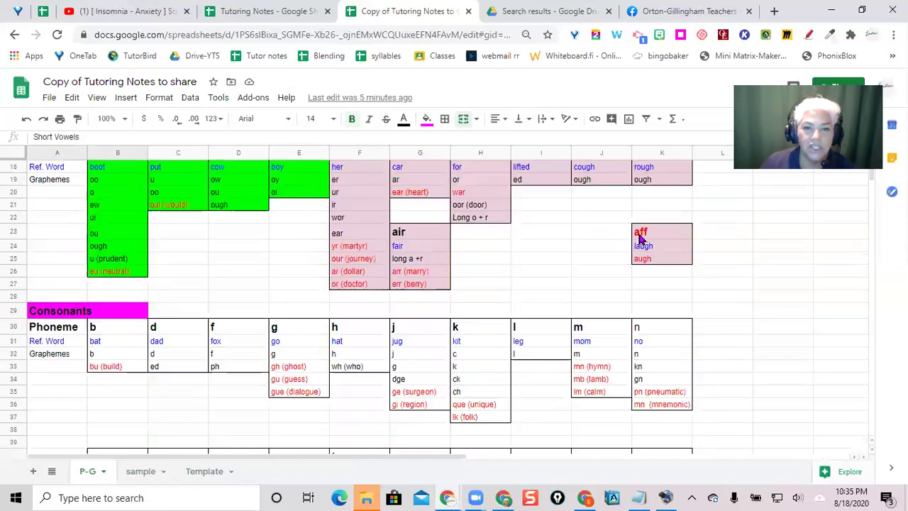
scroll(641, 239, up, 4)
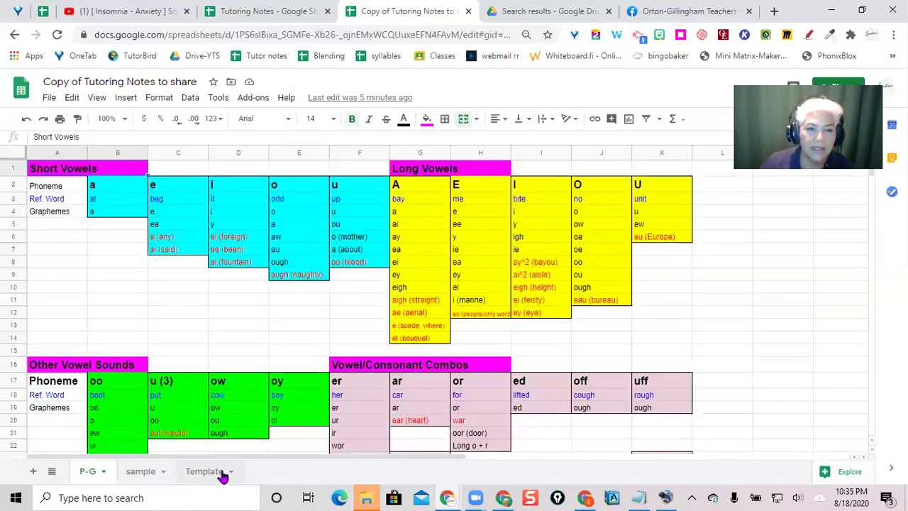
- Go back to the blank Template sheet for a new student's notes
click(206, 471)
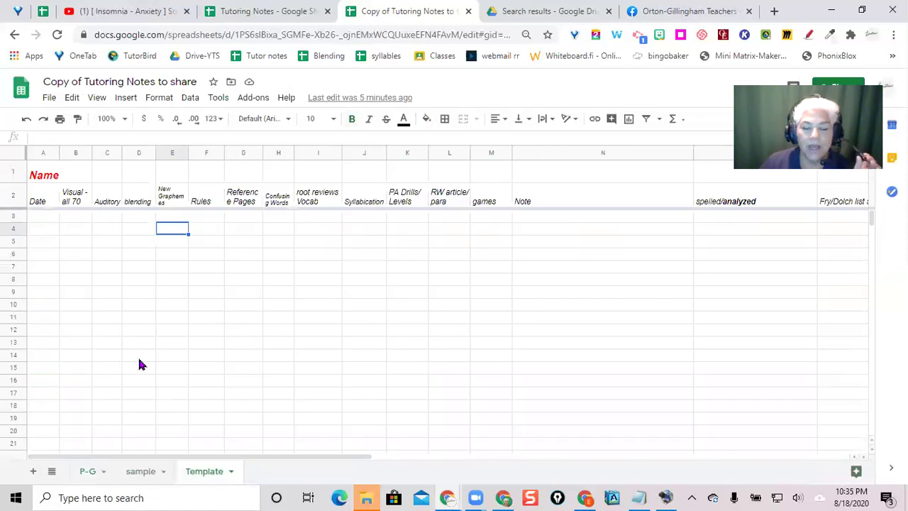